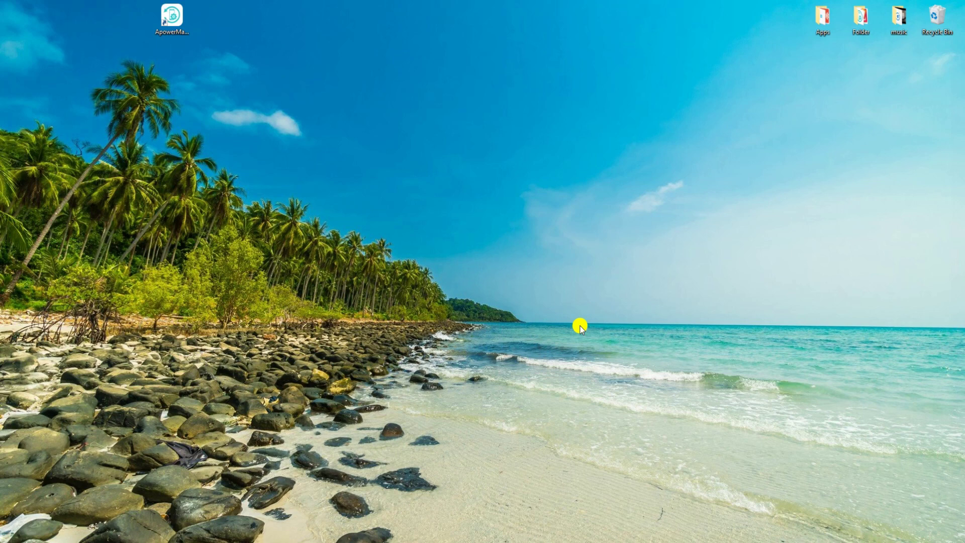
Launch ApowerManager from its desktop icon.
double_click(172, 17)
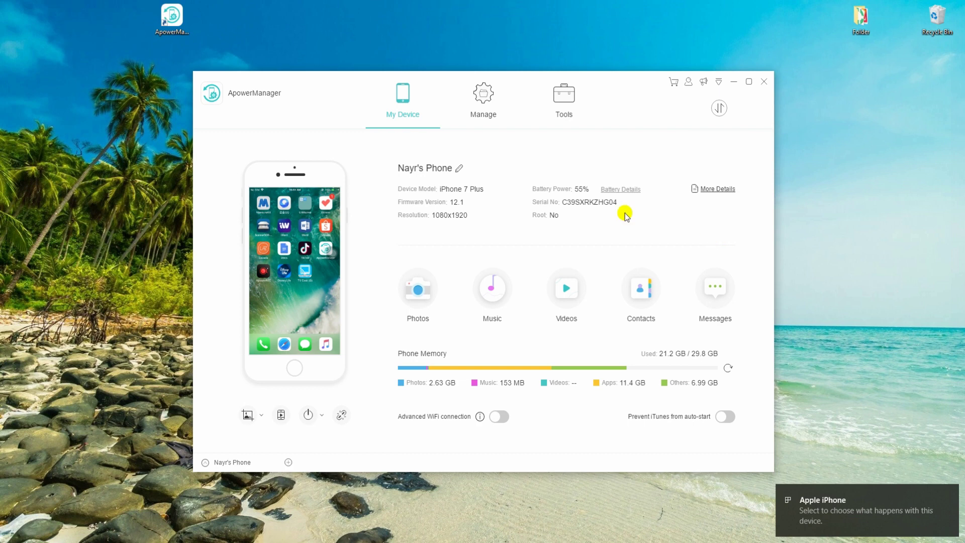
Open the iPhone's Manage view and show its Music list of 11 tracks (65.4 MB).
click(480, 113)
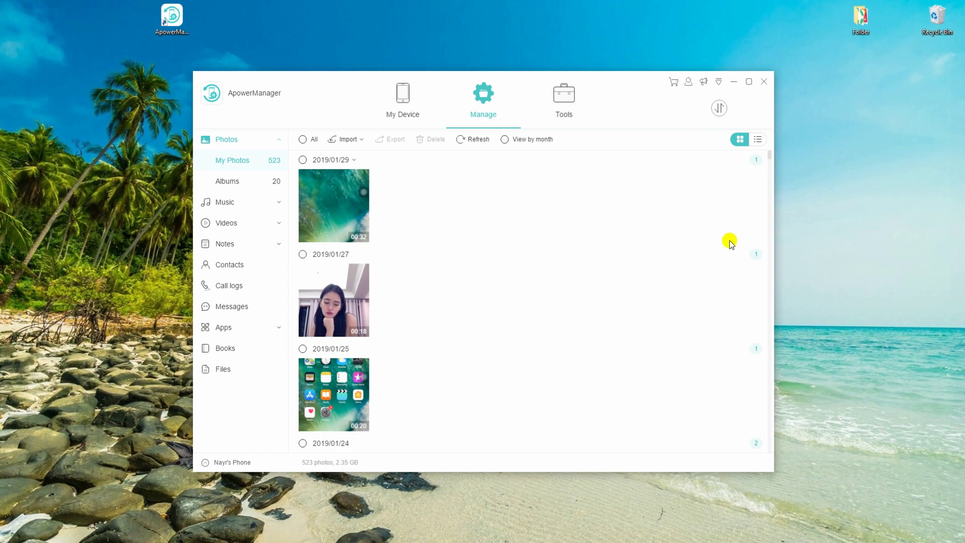
click(240, 202)
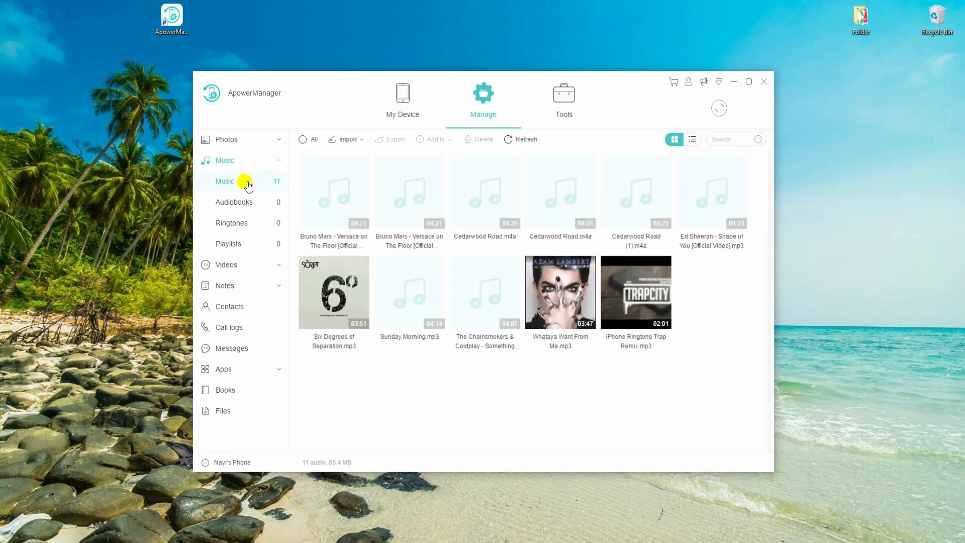
click(242, 264)
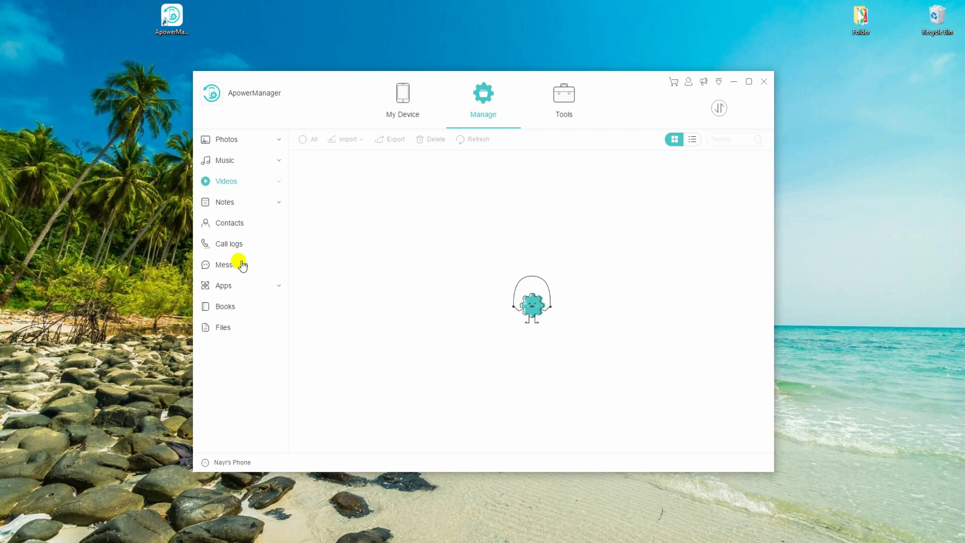
click(240, 164)
mouse_move(708, 208)
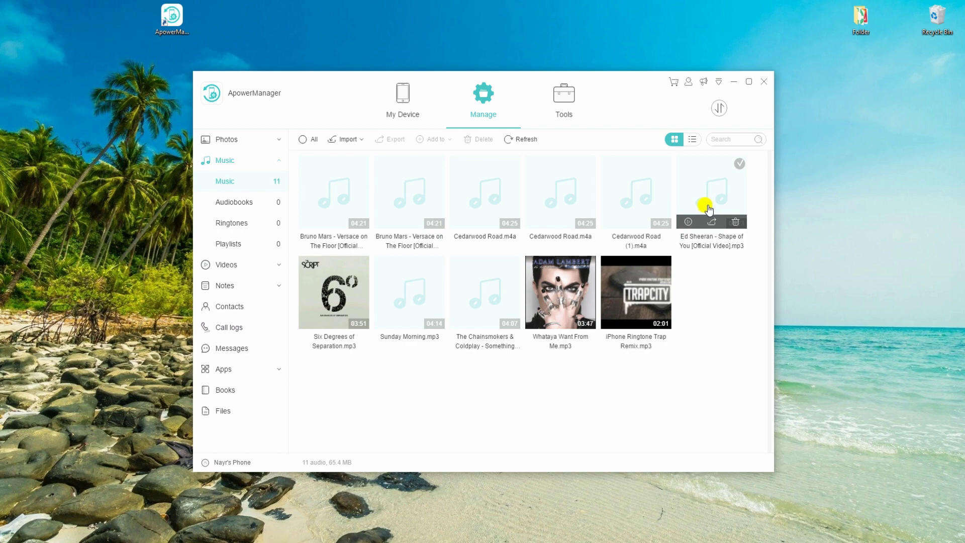
Check the two Bruno Mars songs and the two Cedarwood Road songs.
click(343, 180)
click(388, 179)
click(485, 186)
click(575, 192)
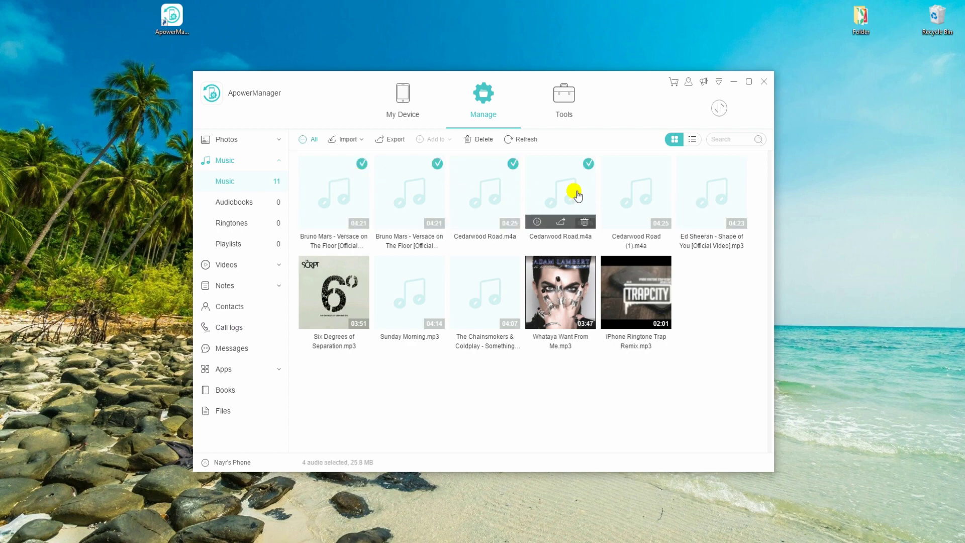
Export the four songs into a new desktop folder named Music, then return to My Device.
click(401, 144)
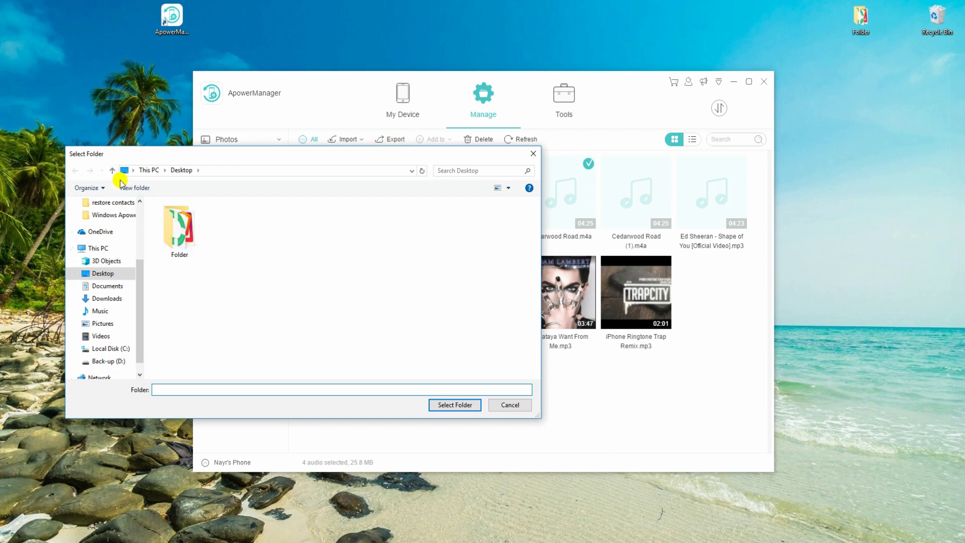
click(134, 188)
text(Music)
key(Return)
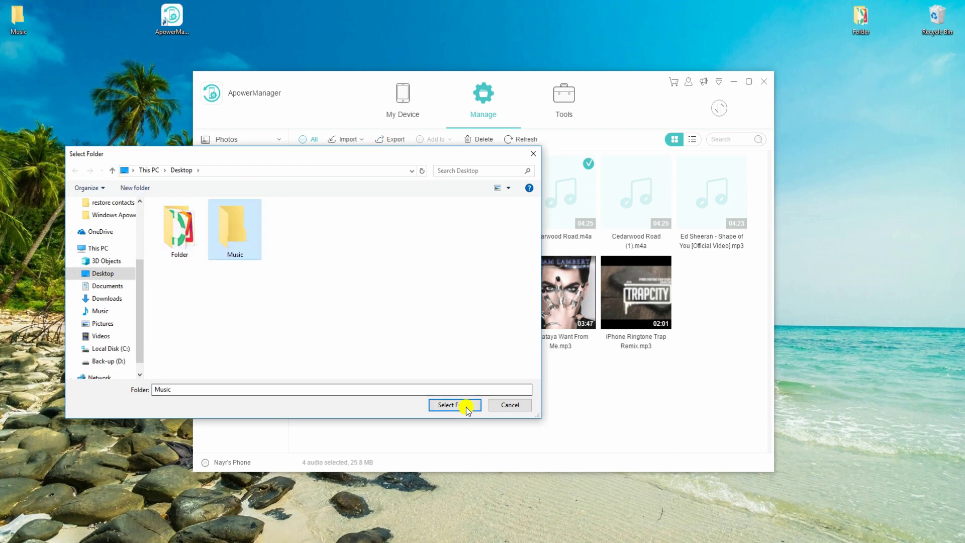
click(458, 406)
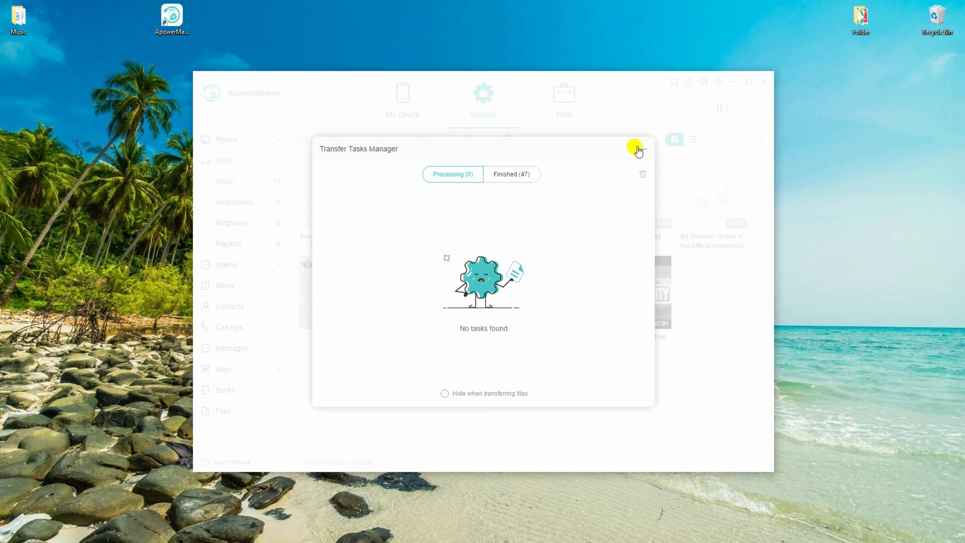
click(637, 149)
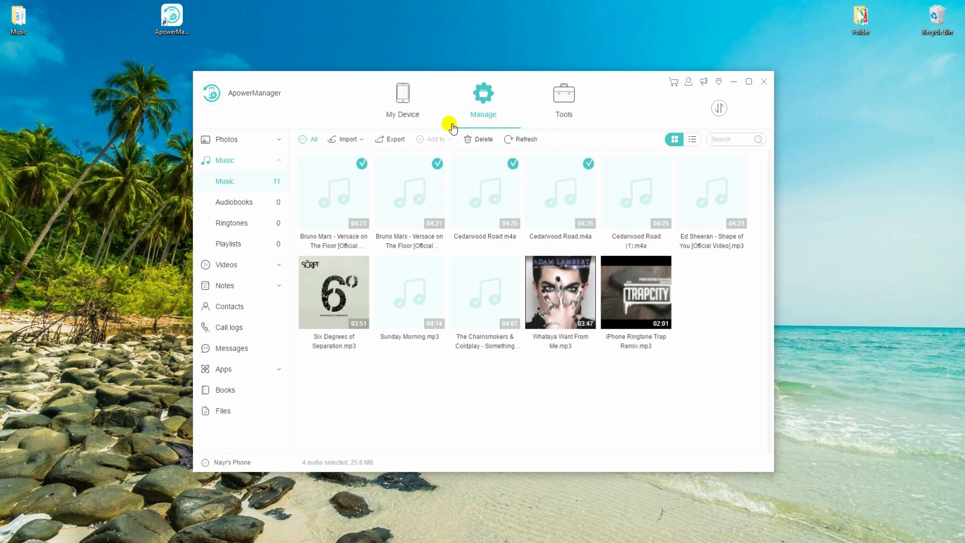
click(402, 113)
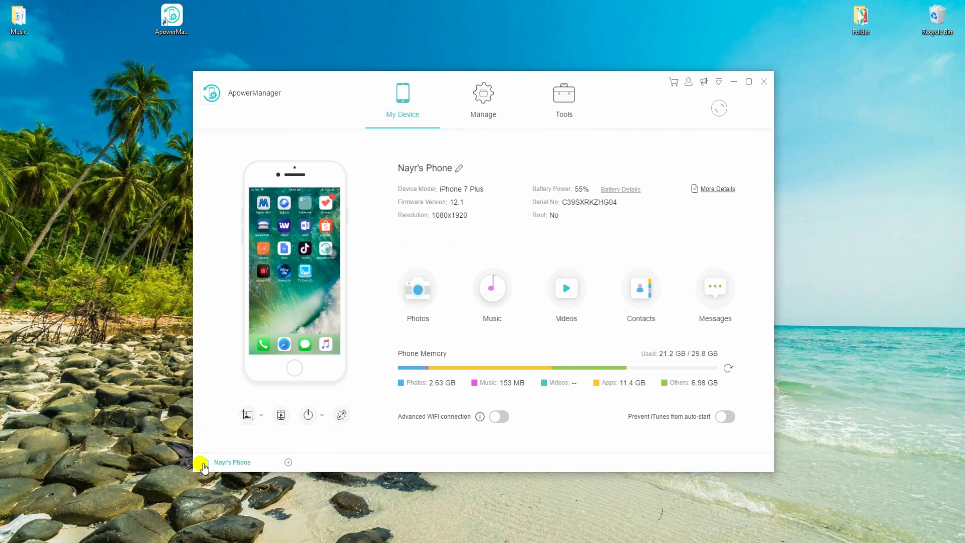
Switch from the iPhone to the SM-J415GN phone and open its Manage view.
click(288, 462)
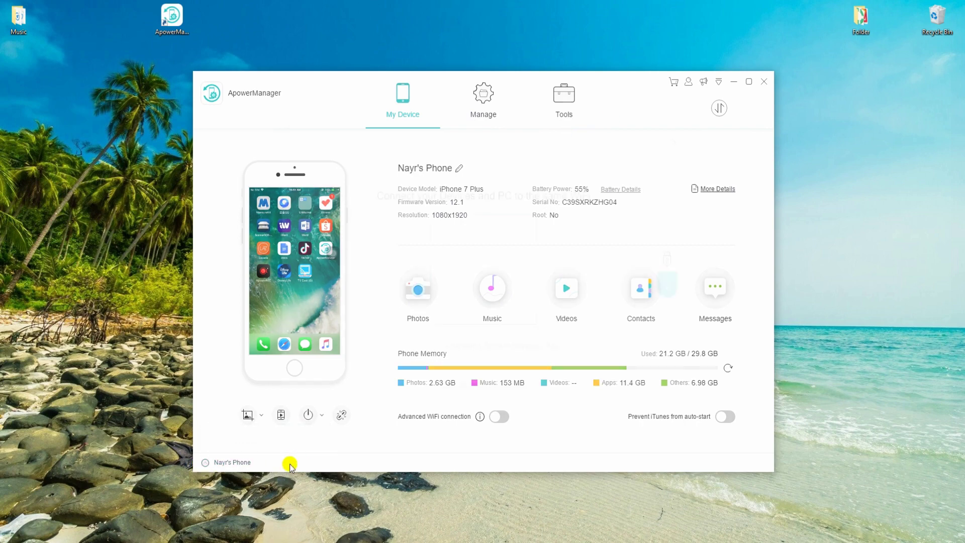
click(660, 256)
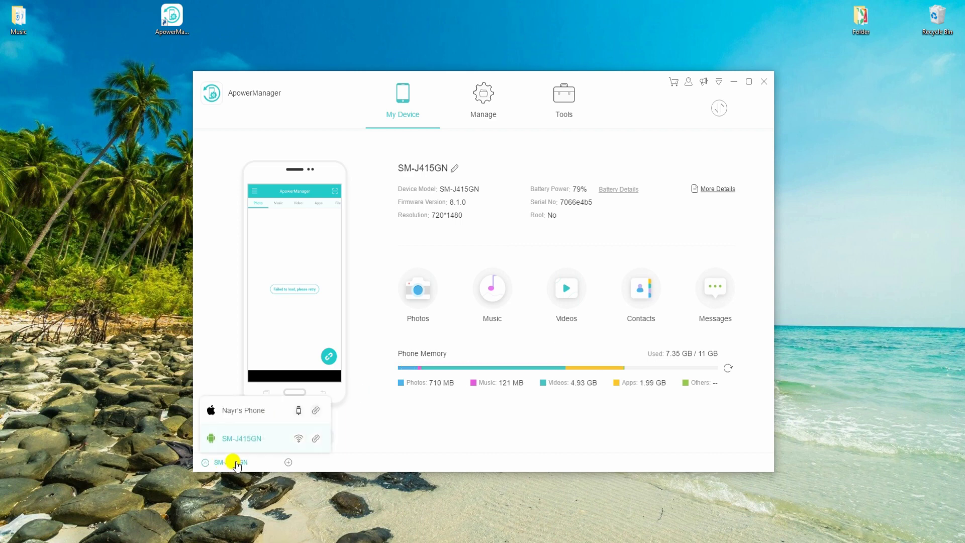
click(242, 411)
click(242, 464)
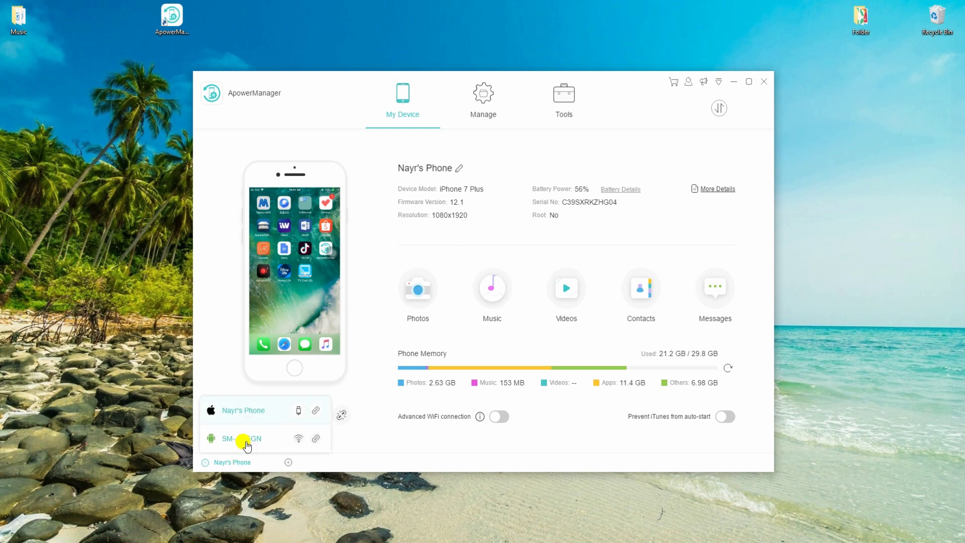
click(243, 438)
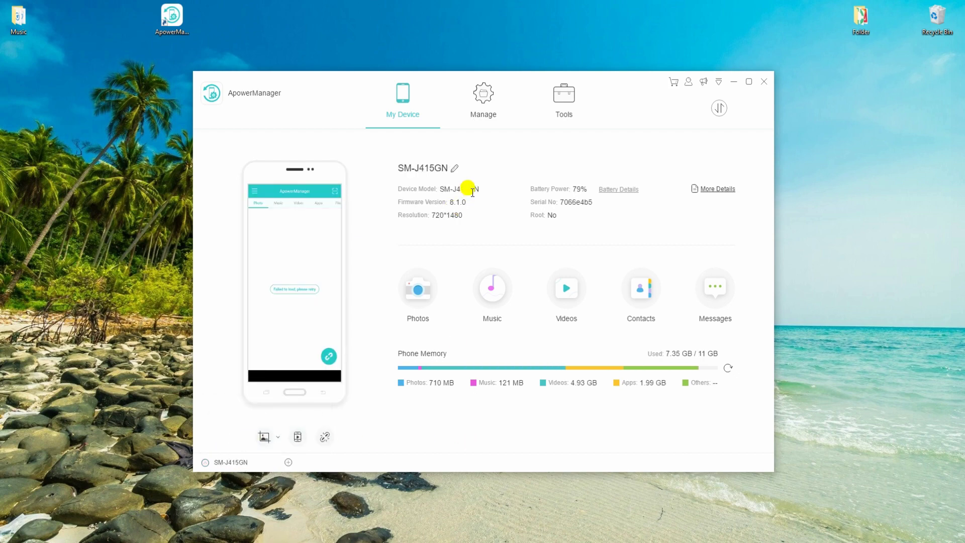
click(484, 96)
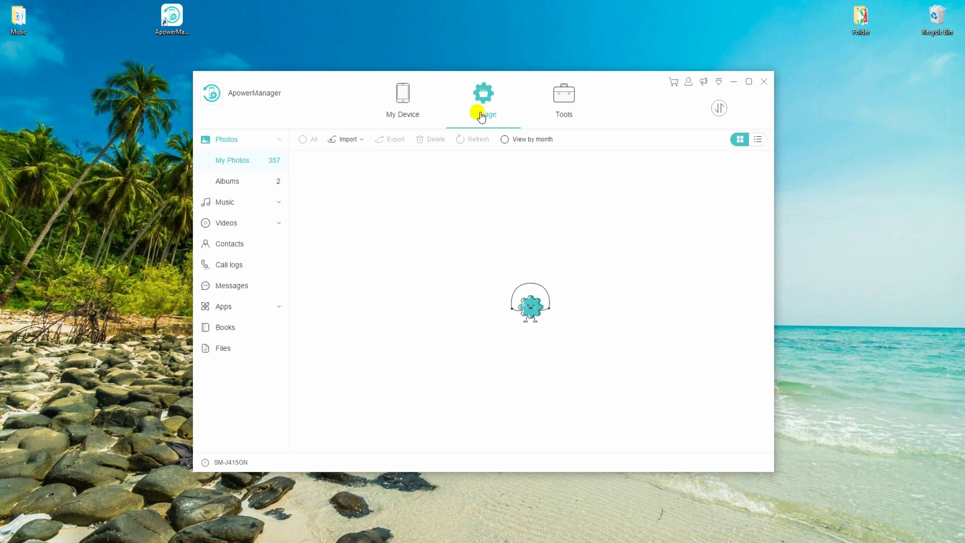
Import the Desktop\Music folder into the SM-J415GN's music library.
click(232, 203)
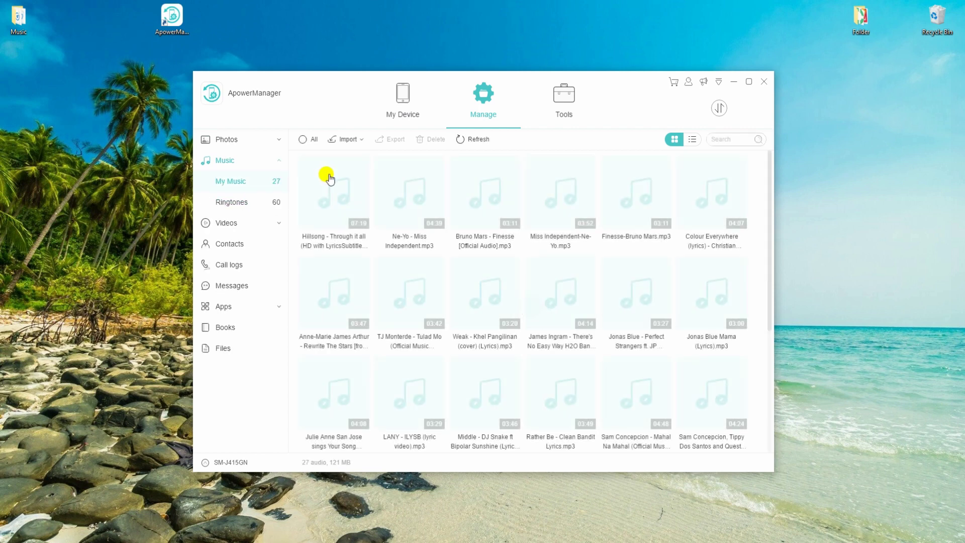
click(346, 147)
click(344, 177)
scroll(108, 218, up, 3)
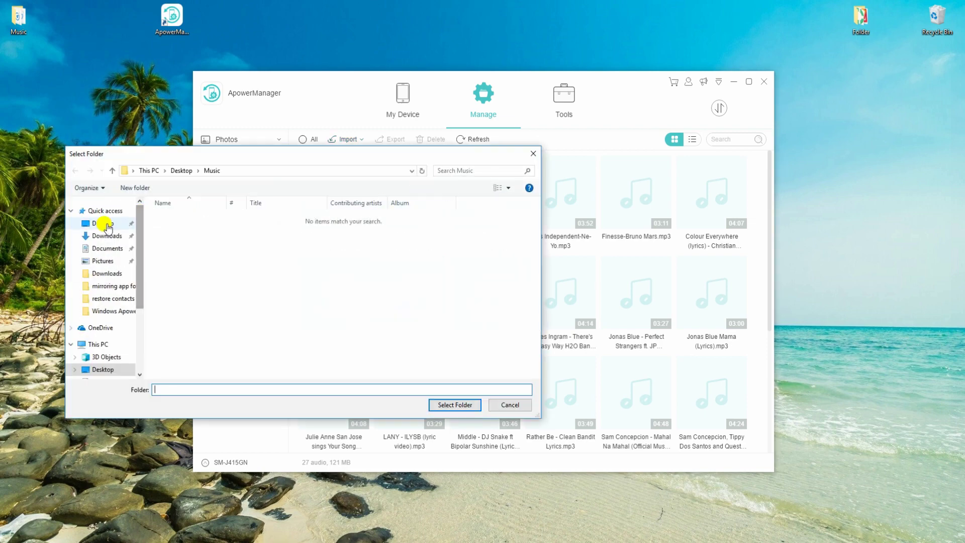
click(103, 223)
click(250, 228)
click(455, 405)
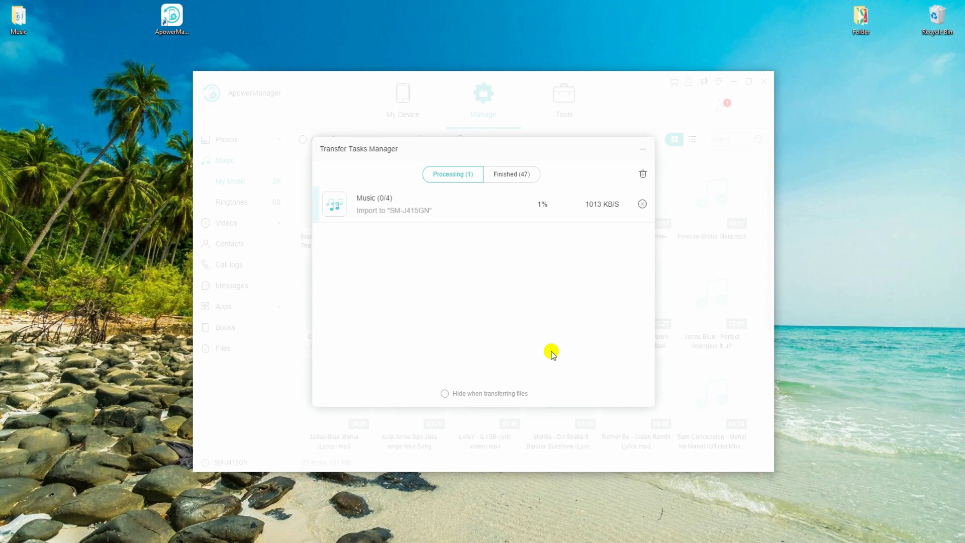
click(643, 149)
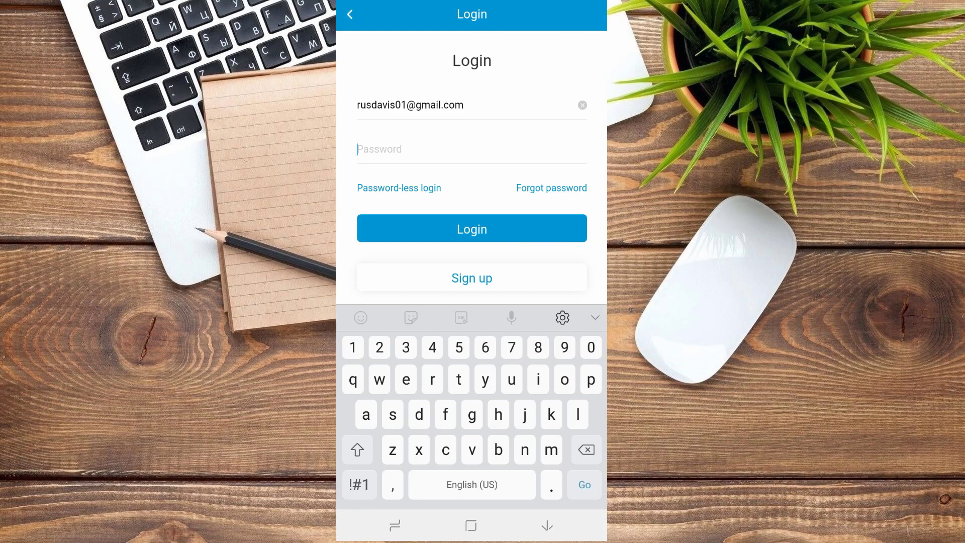
Enter the account password and log in to the cloud account.
key(Return)
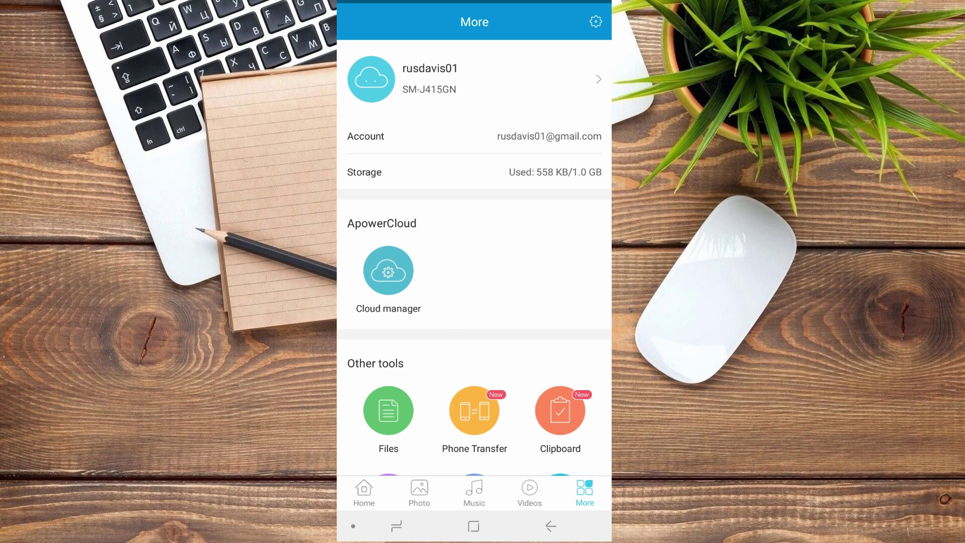
Open Cloud manager > AirMore Photos > From iPhone and preview its three photos.
click(388, 271)
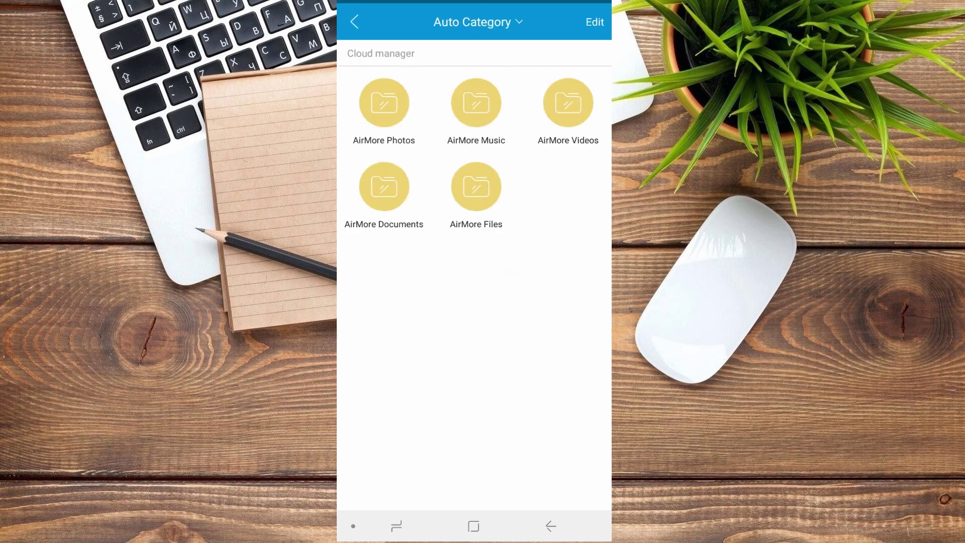
click(382, 101)
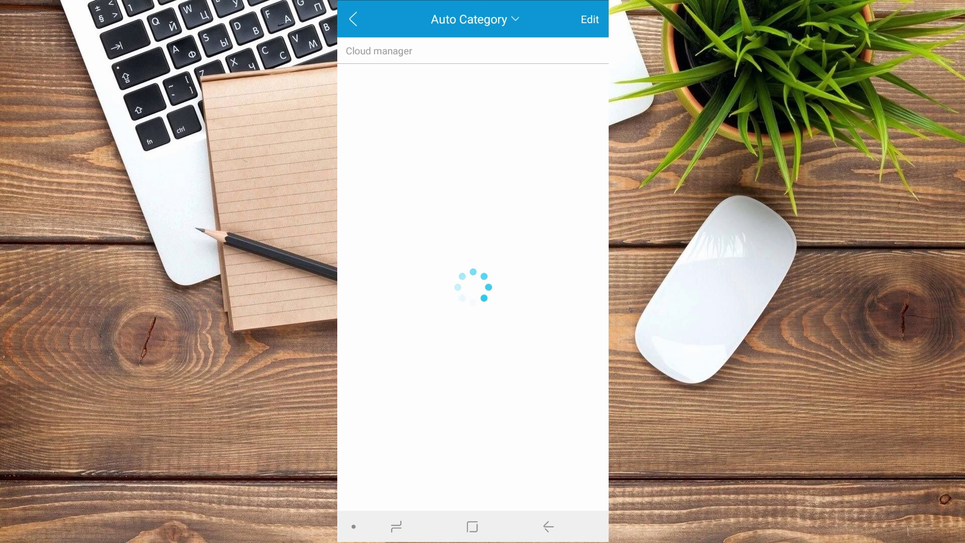
click(382, 105)
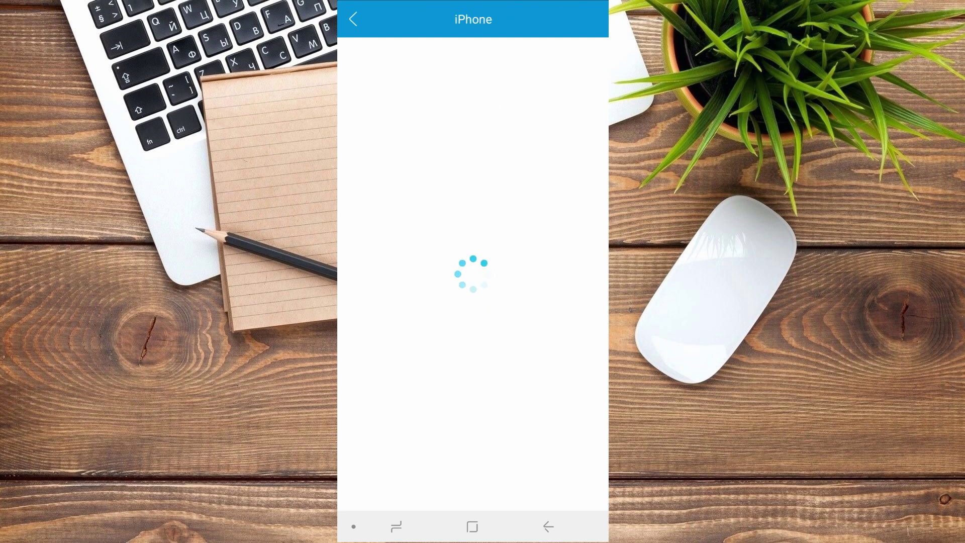
click(369, 73)
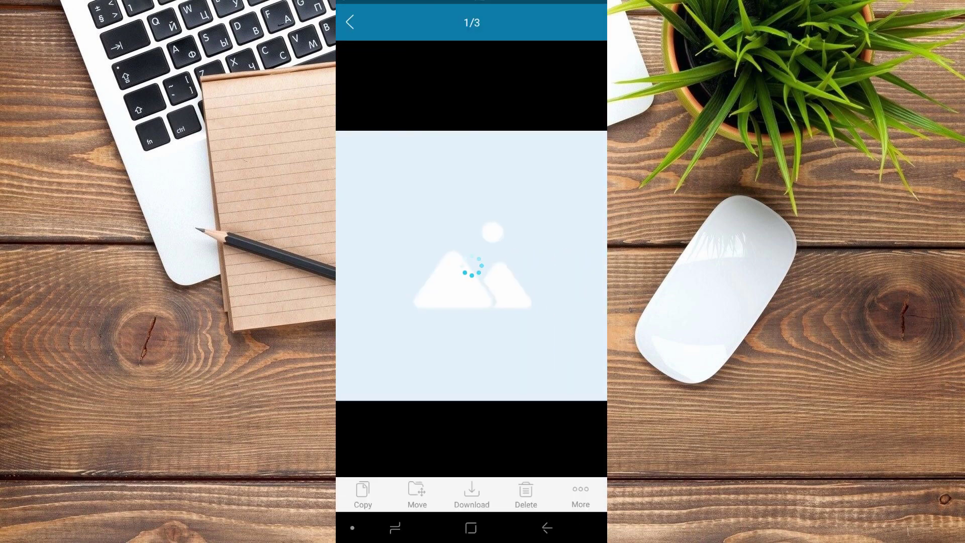
drag(543, 267, 392, 267)
drag(542, 266, 392, 266)
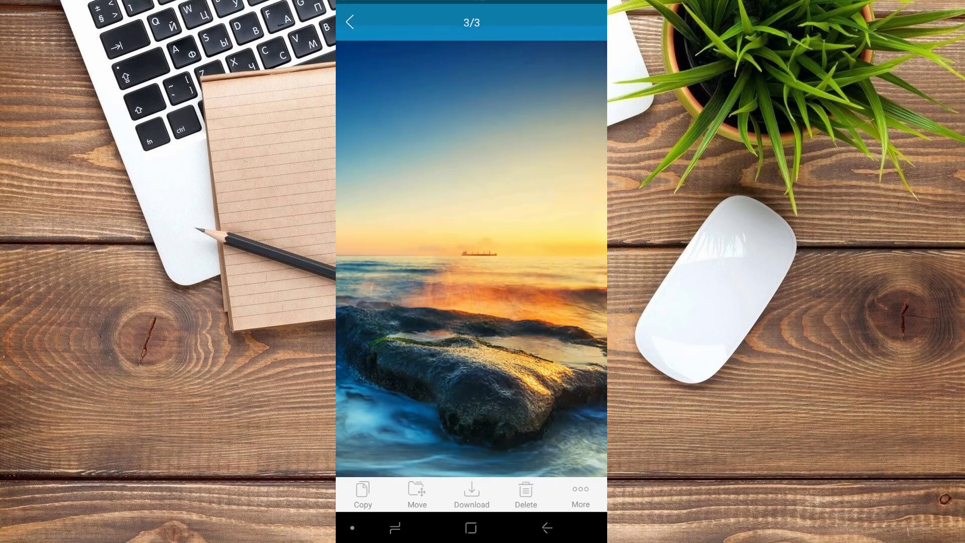
click(547, 527)
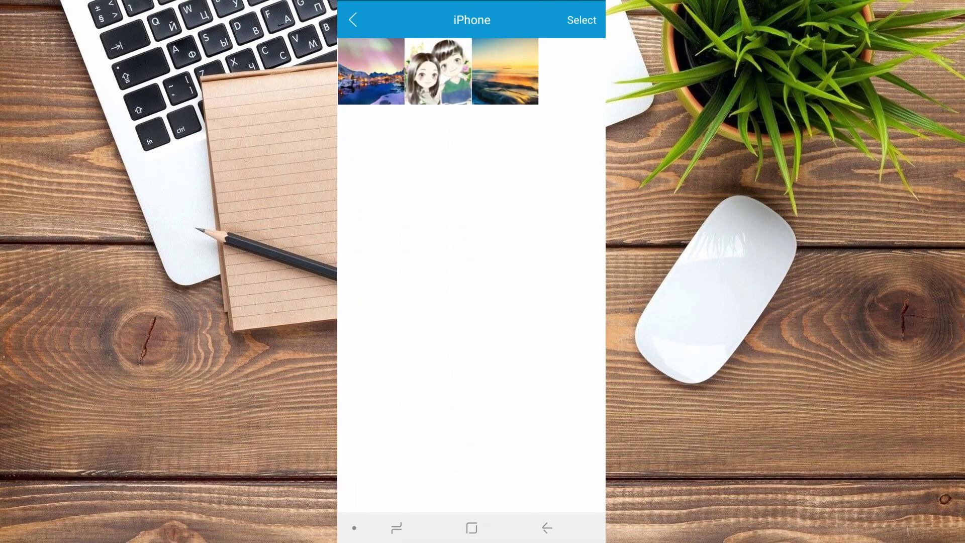
Select all three iPhone photos and download them to the phone.
click(581, 20)
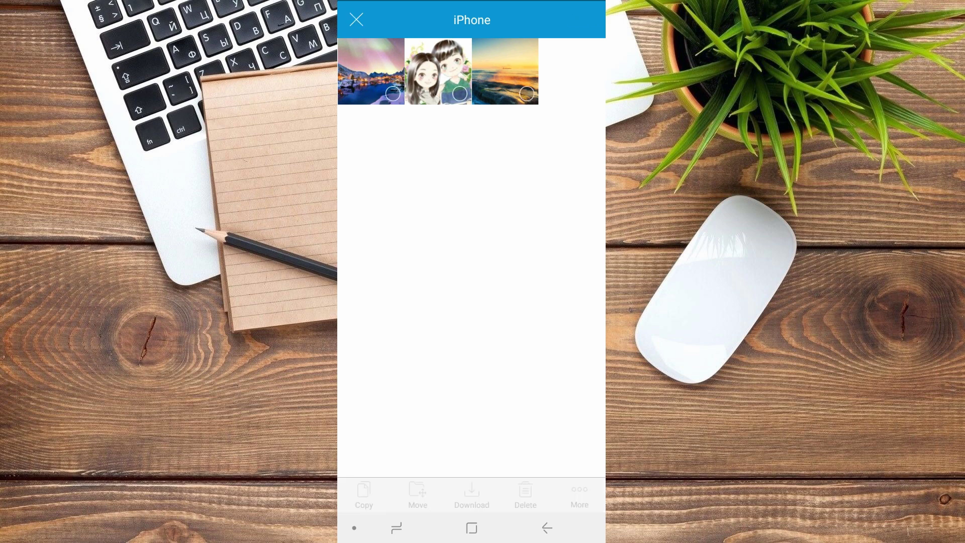
click(527, 93)
click(460, 94)
click(393, 93)
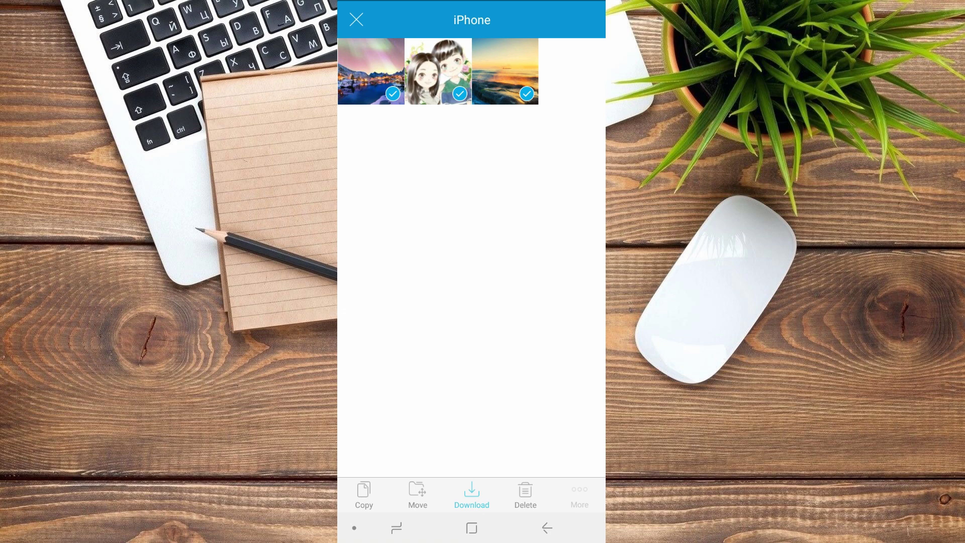
click(471, 492)
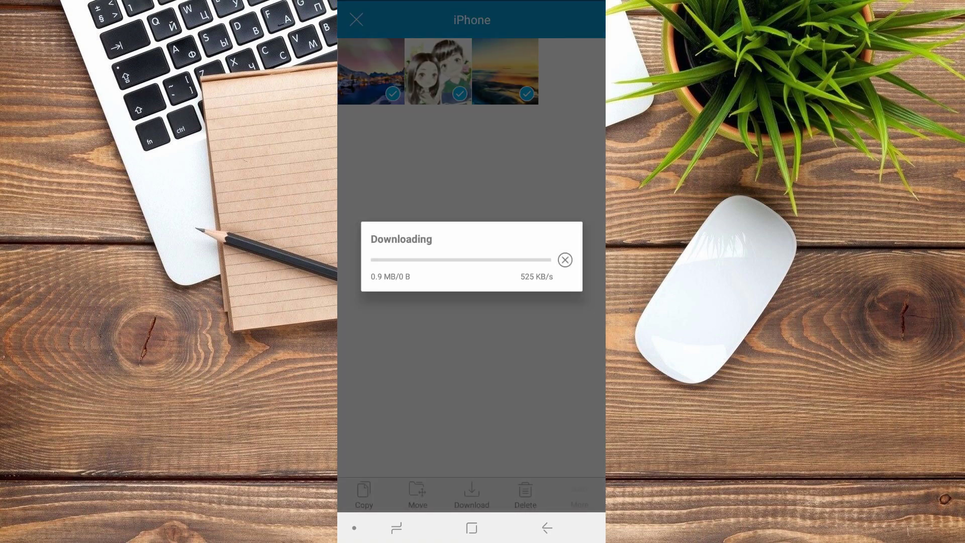